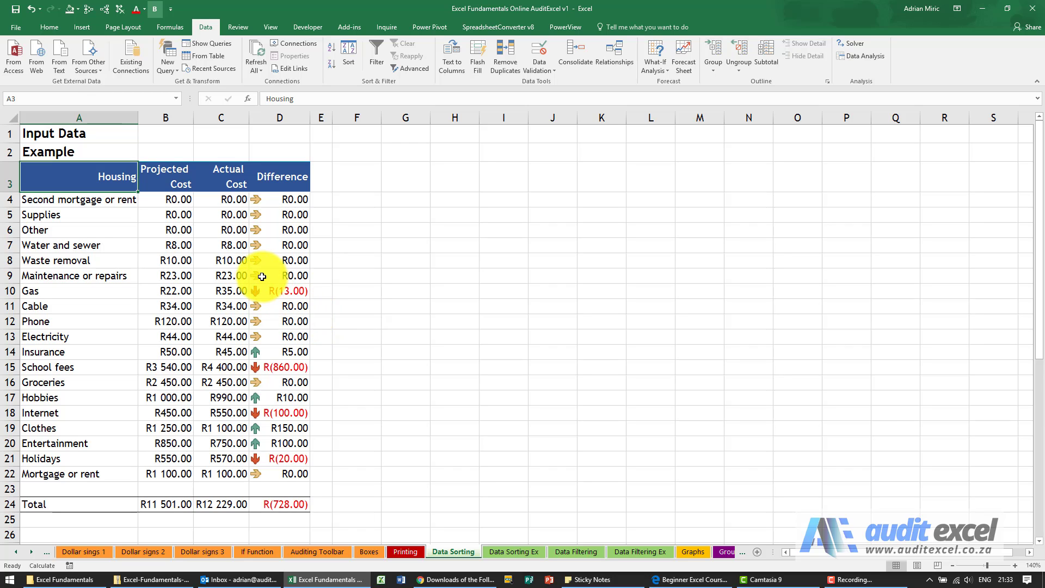
- Select the cost table A3:D22, from the Housing heading to the Mortgage or rent row
click(111, 179)
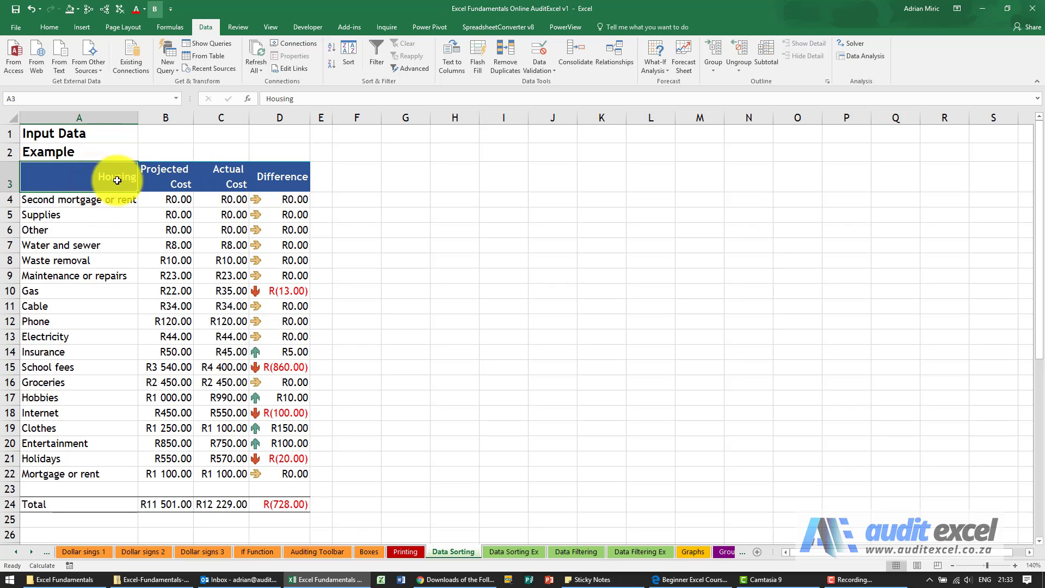
drag(127, 182, 278, 470)
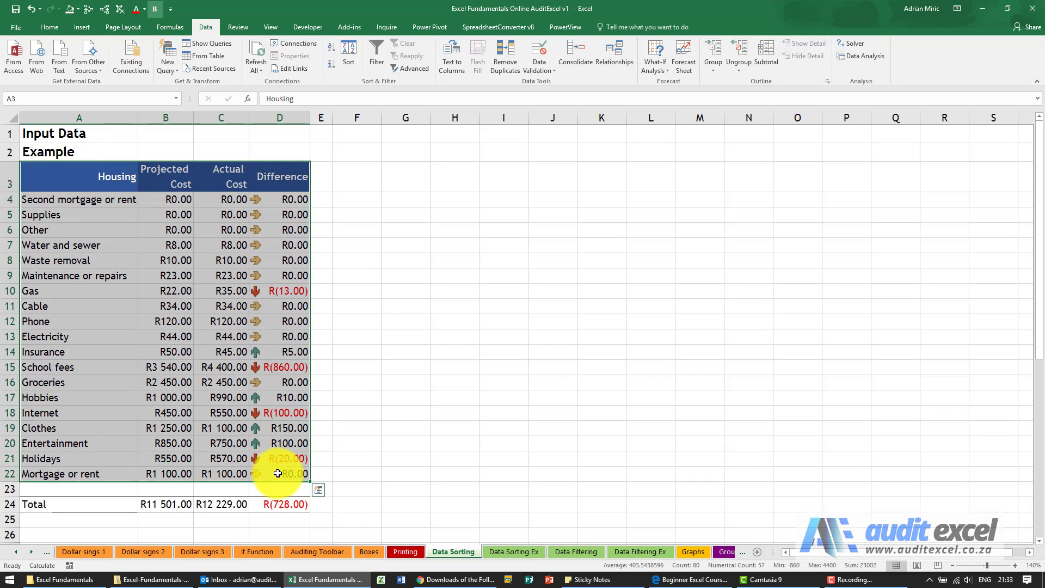
click(212, 29)
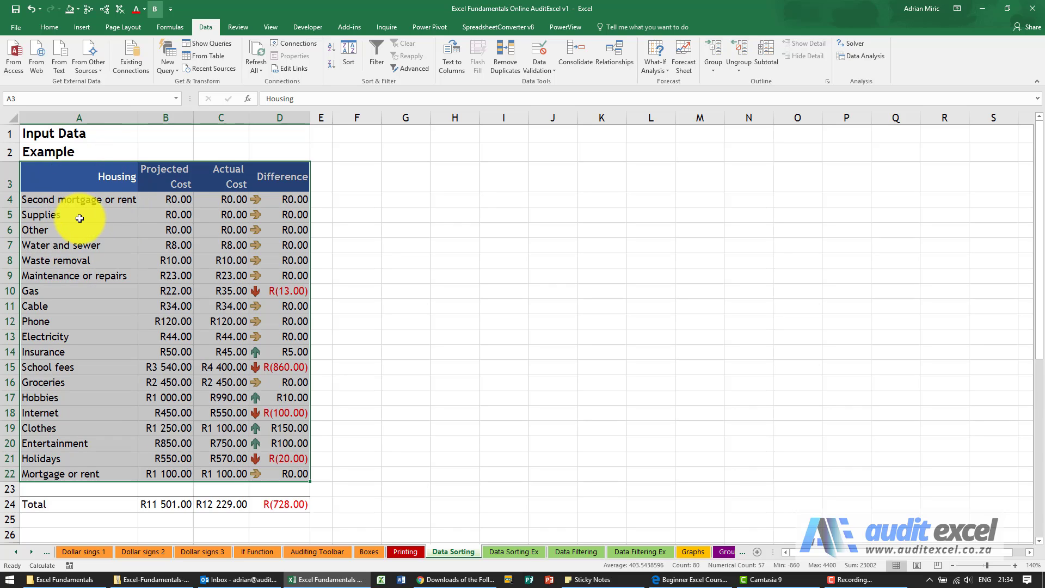
- Sort the table by the Housing column on cell values, A to Z
click(350, 59)
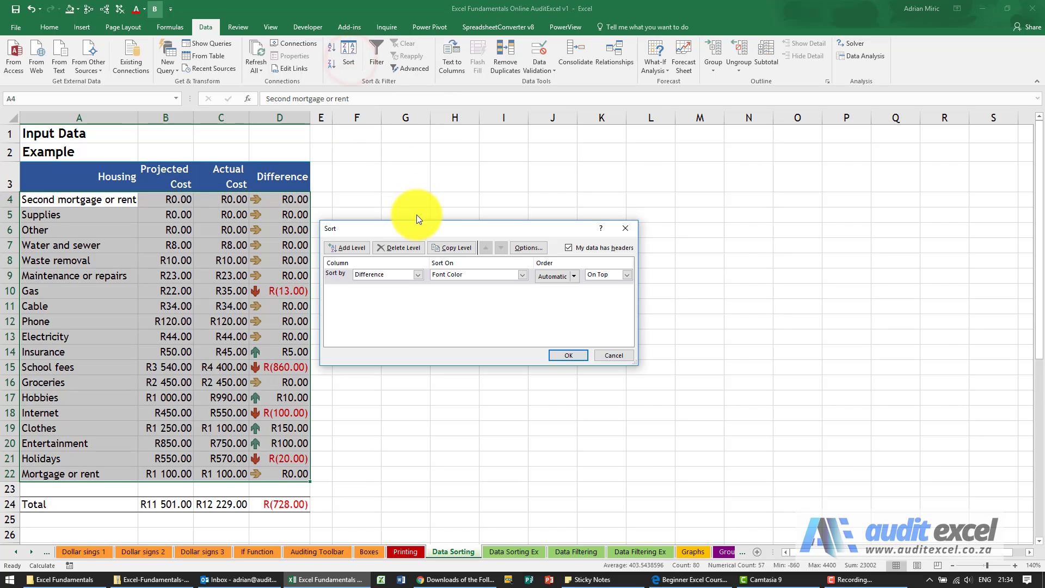
drag(417, 225, 272, 226)
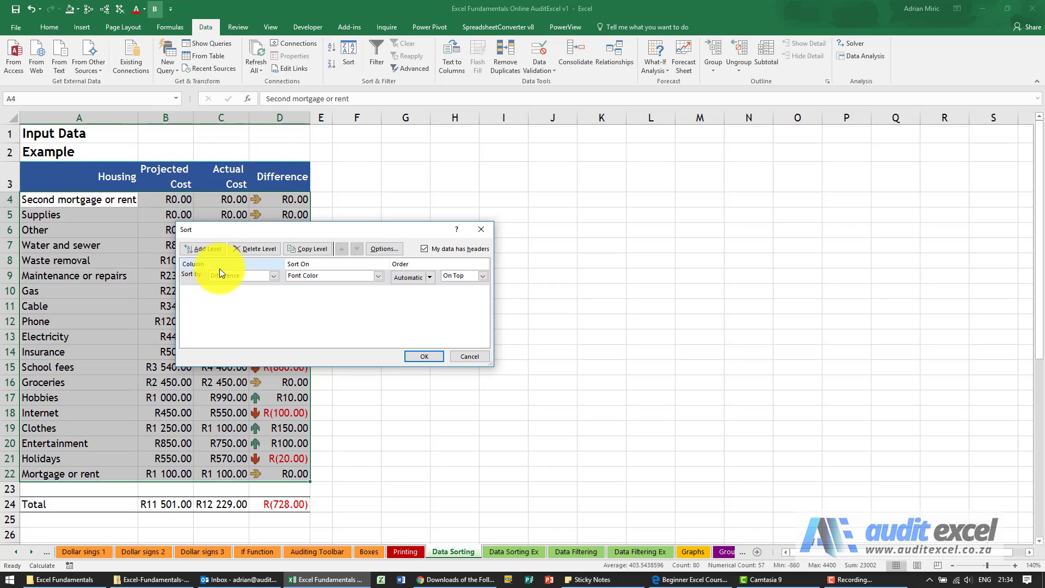
click(188, 276)
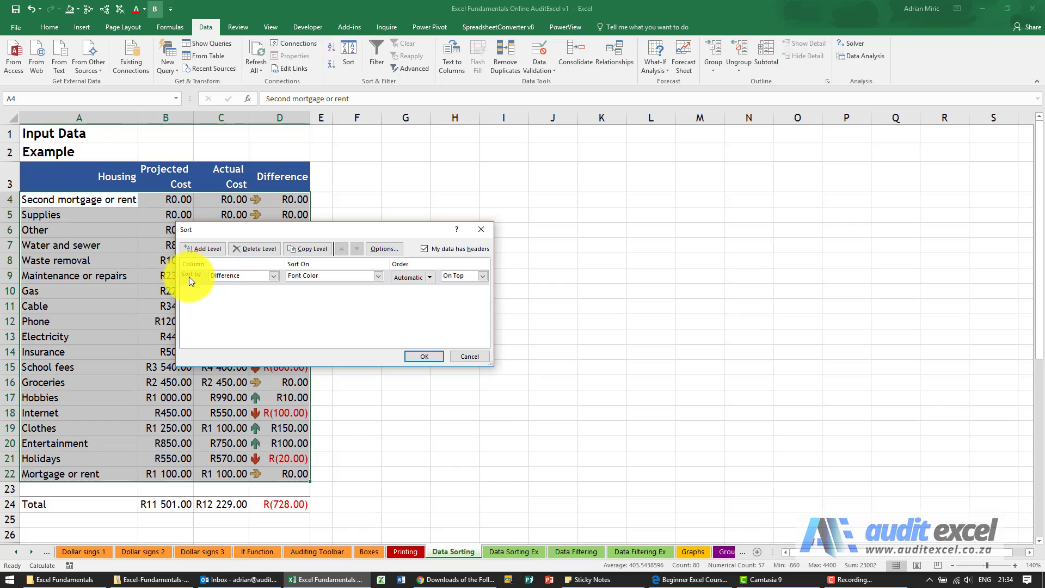
click(275, 276)
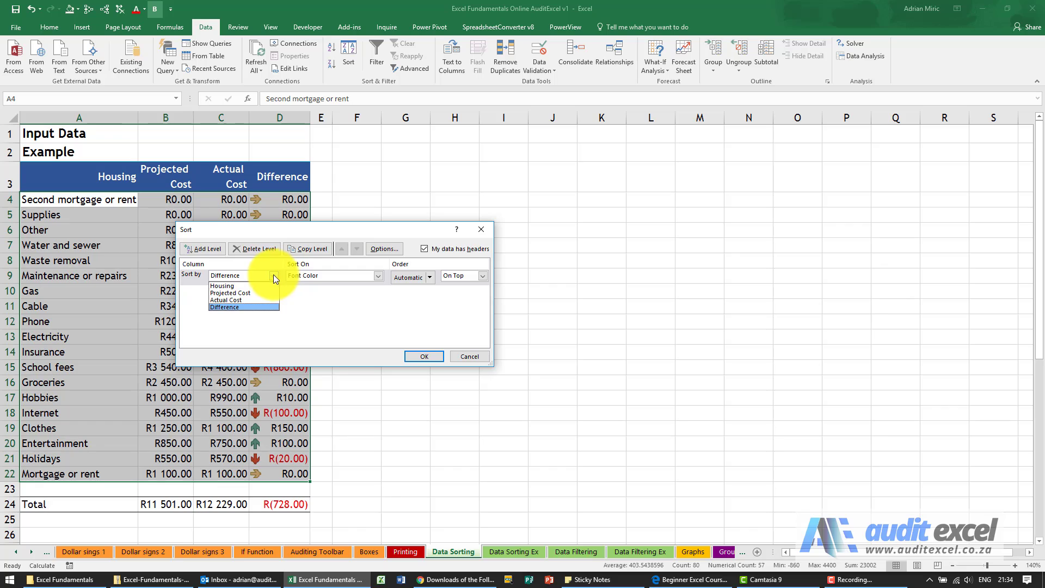
click(244, 285)
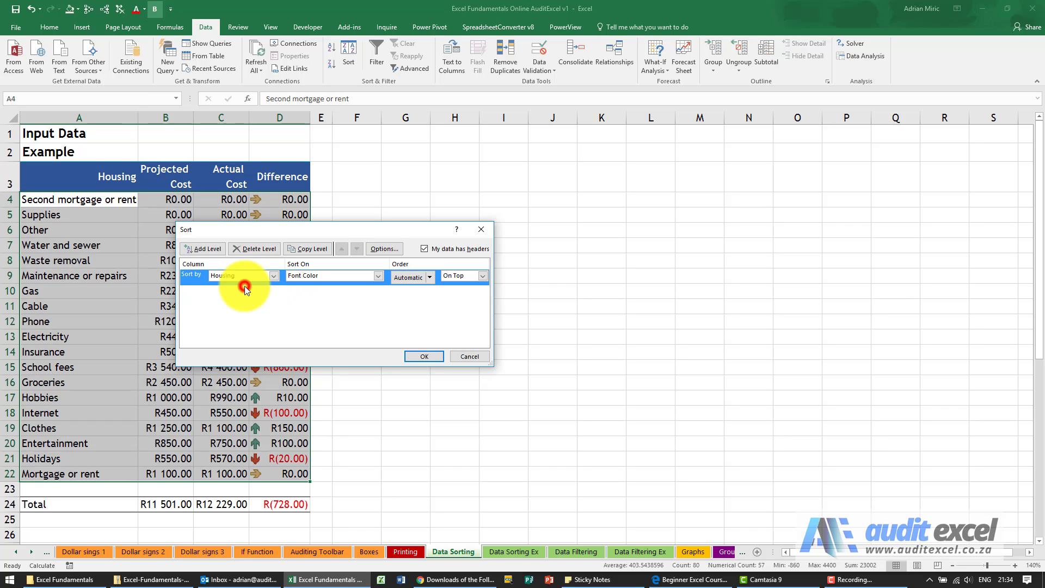
click(379, 276)
click(351, 285)
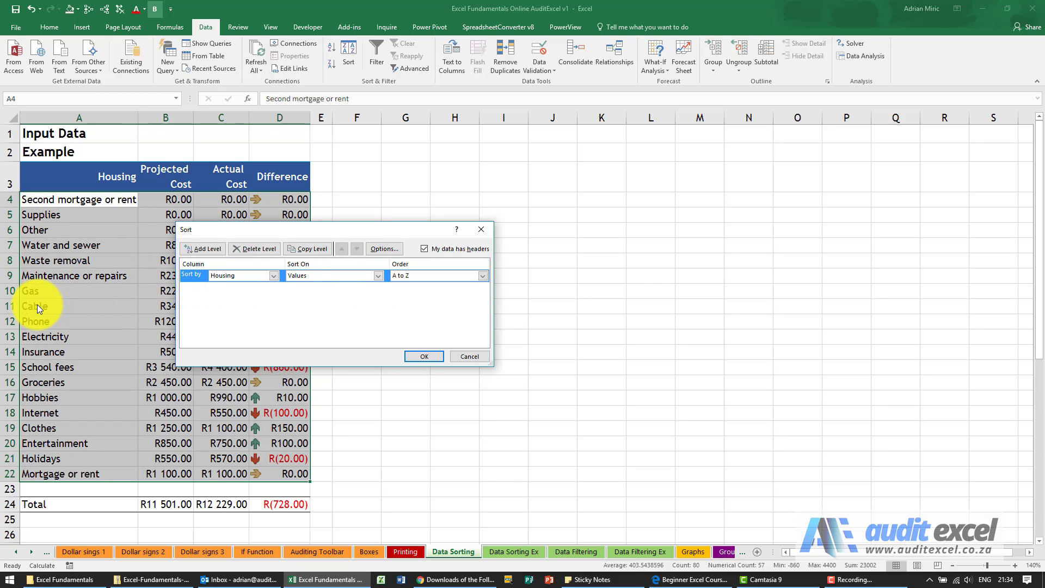
click(482, 276)
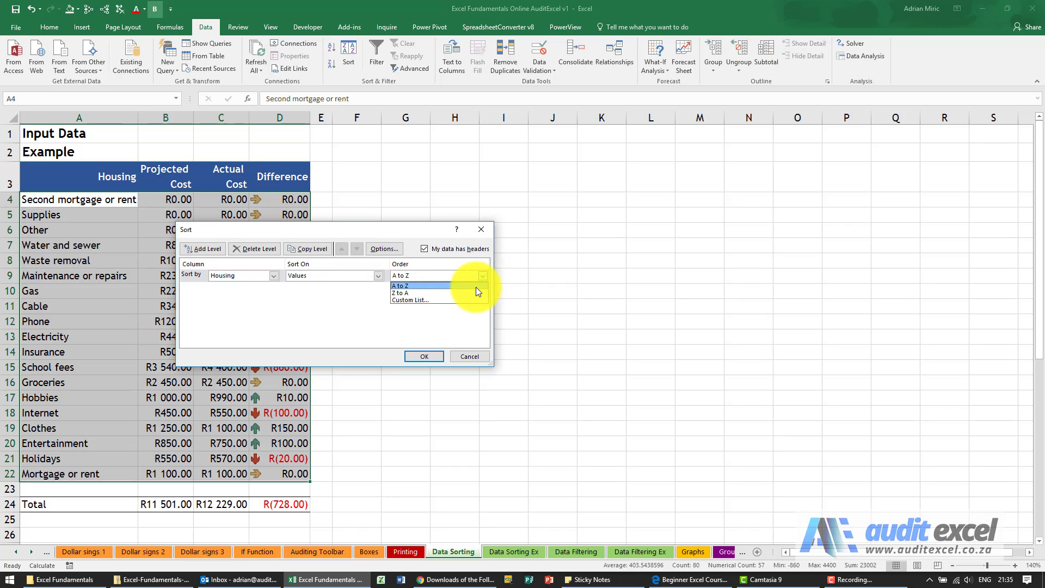
click(476, 287)
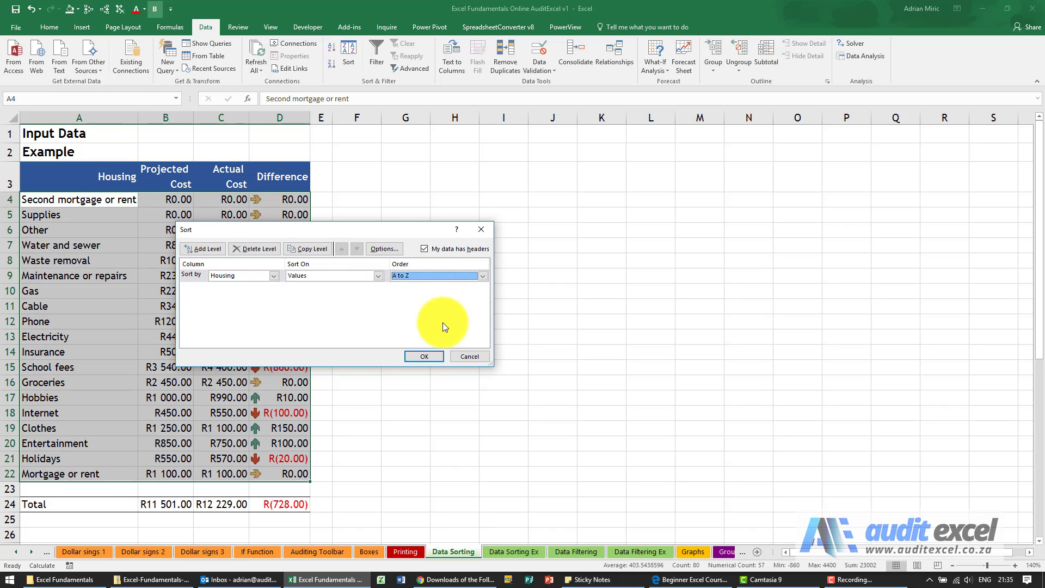
click(414, 356)
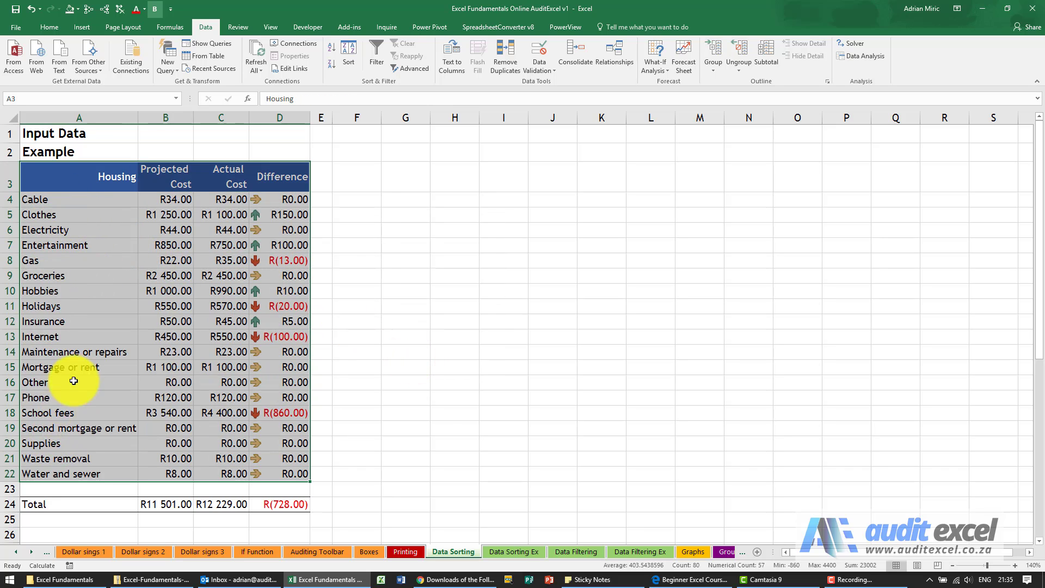
- Undo the alphabetical sort, then sort from the Housing column with the selection expanded to the cost columns
click(33, 11)
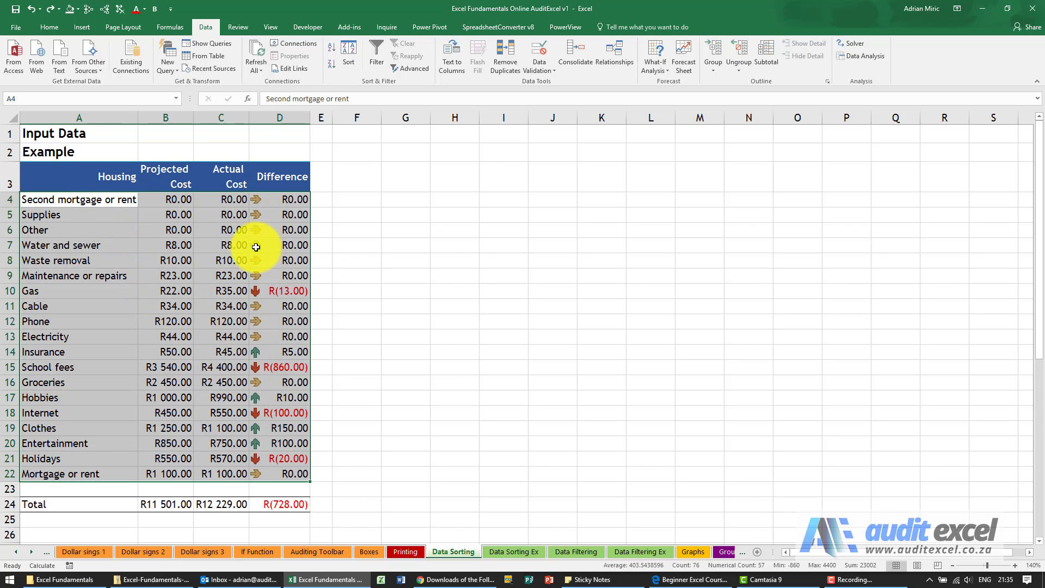
drag(112, 175, 100, 470)
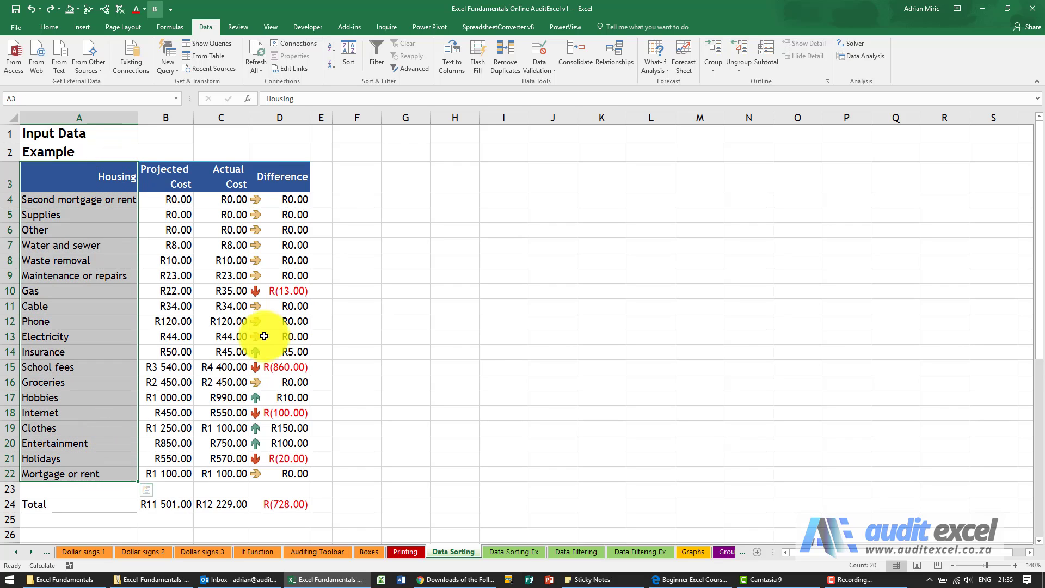
click(352, 53)
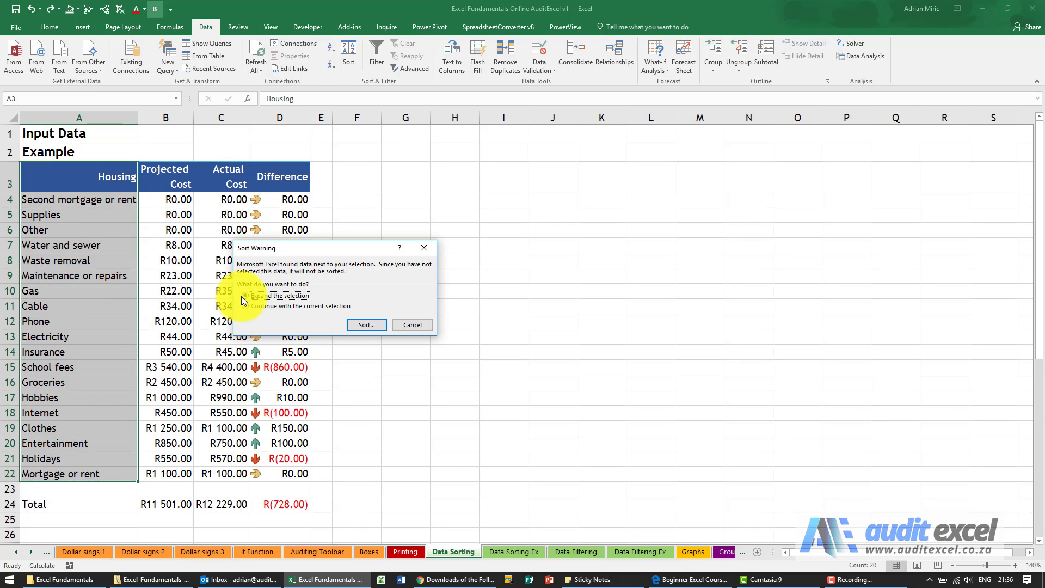
click(357, 324)
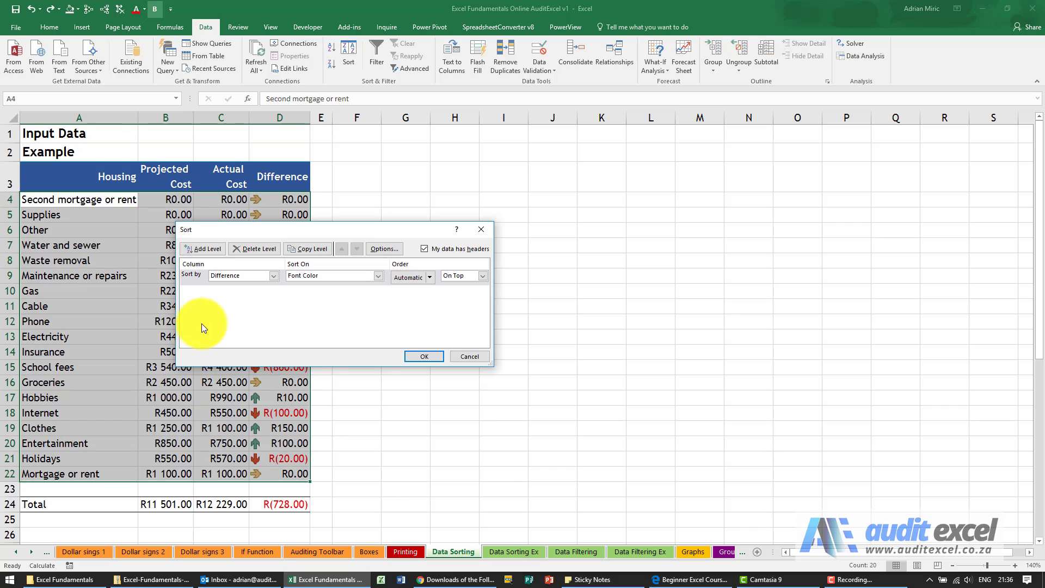
- Sort by Projected Cost values smallest to largest, then Actual Cost largest to smallest
click(272, 276)
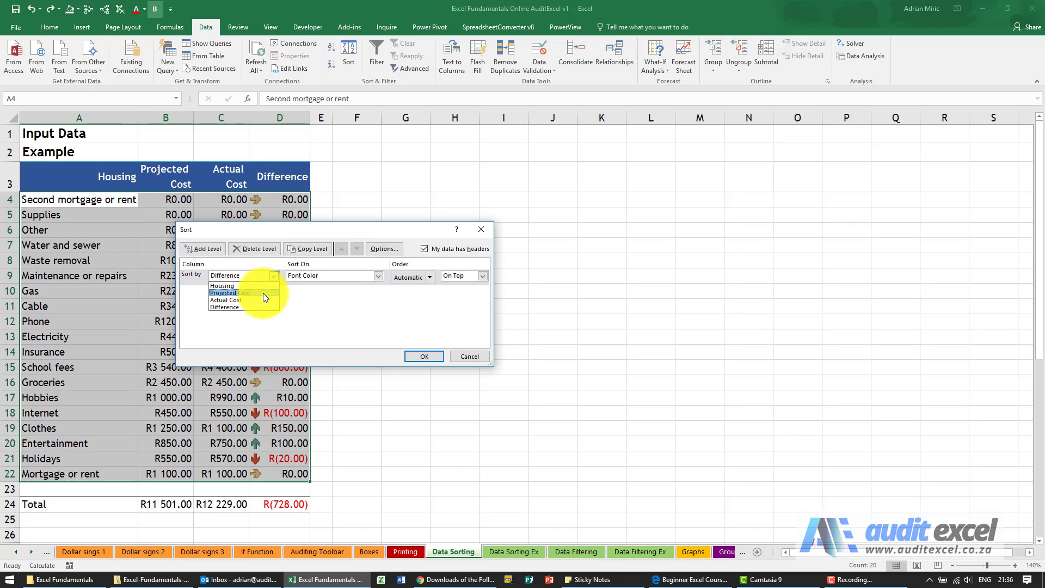
click(262, 293)
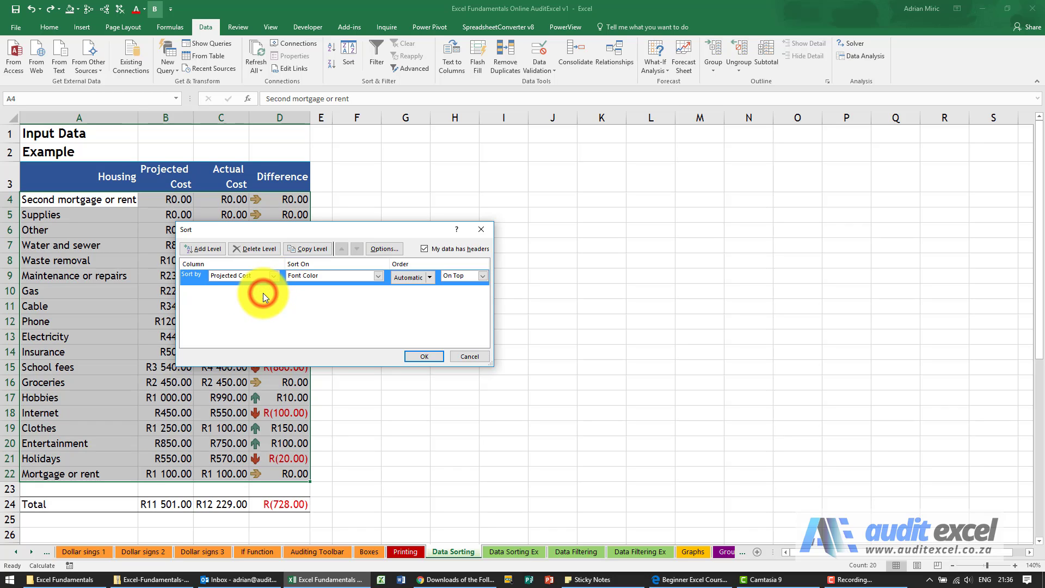
click(377, 276)
click(341, 289)
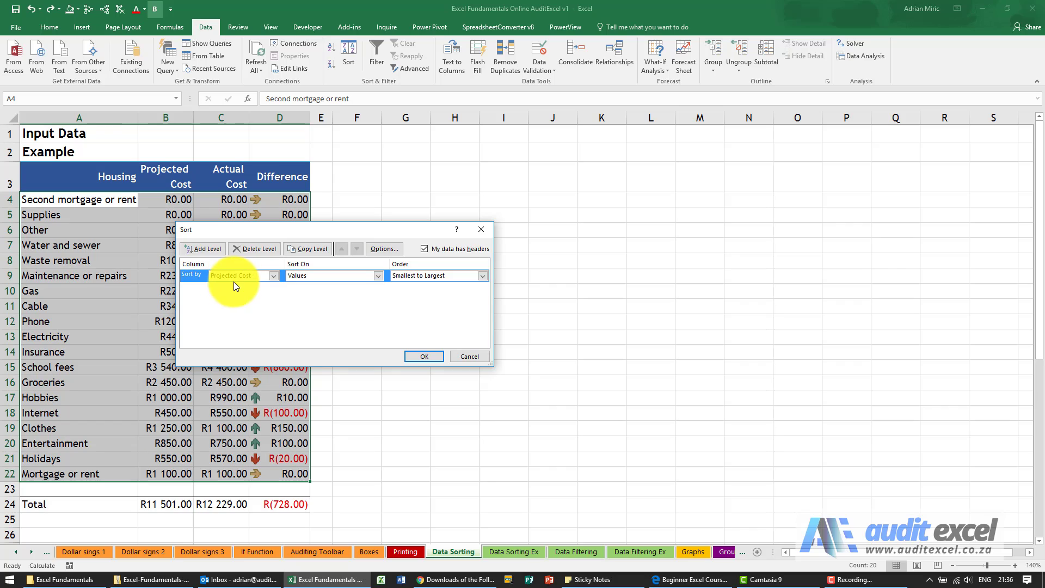
click(191, 249)
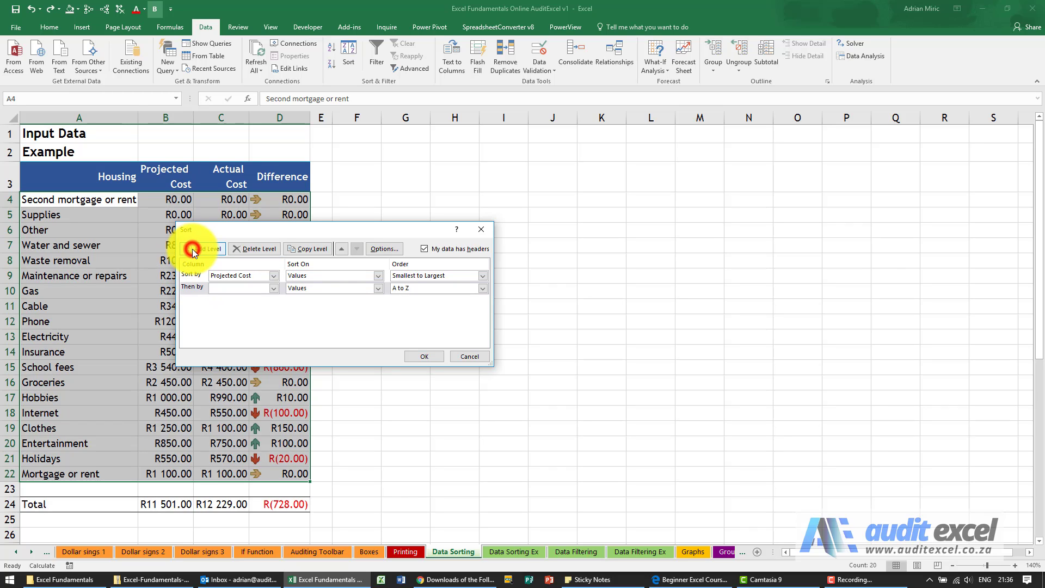
click(272, 289)
click(251, 311)
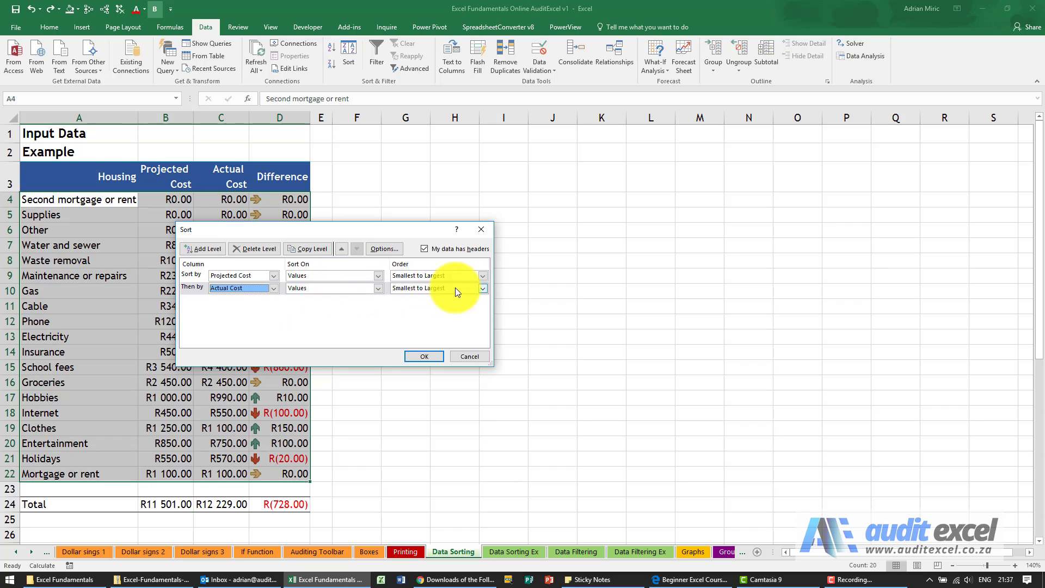
click(481, 288)
click(458, 306)
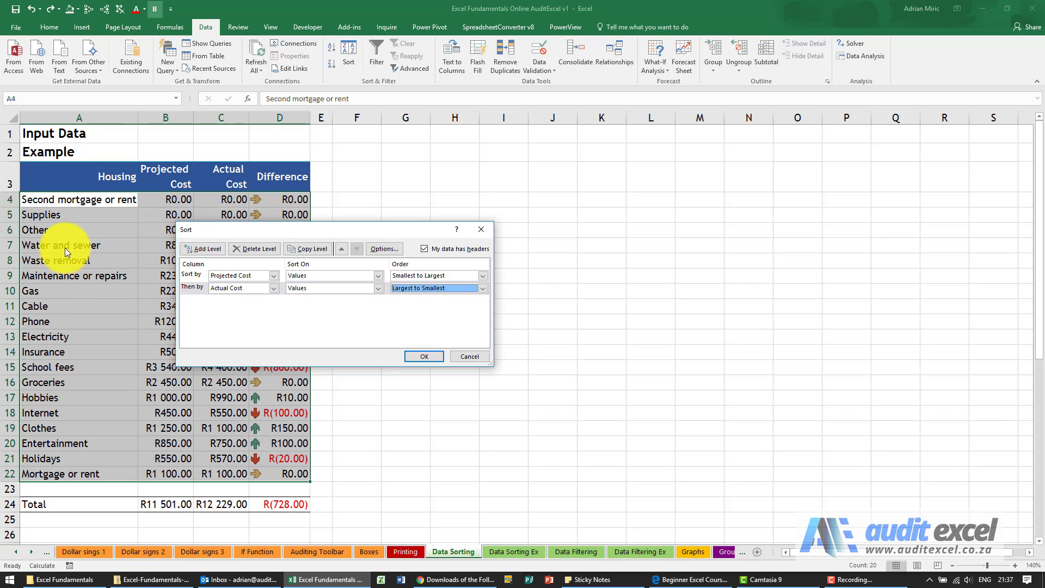
click(409, 357)
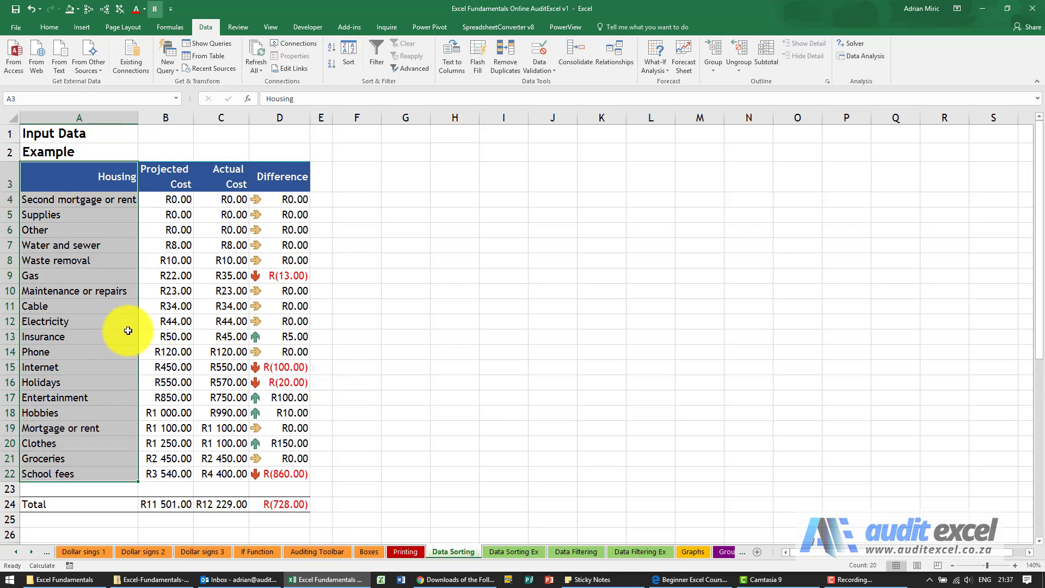
click(78, 181)
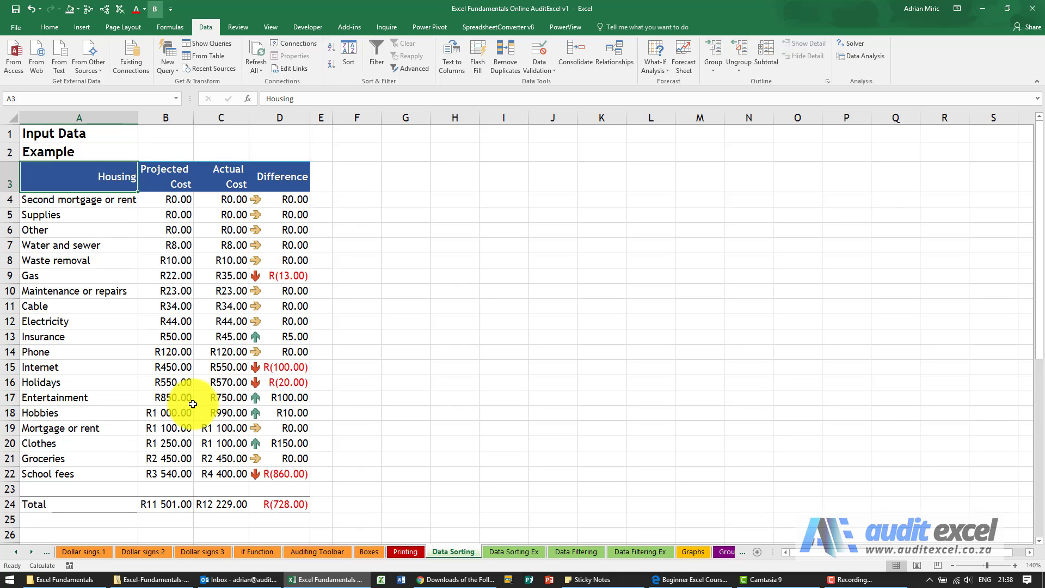
- Fill the Gas Projected Cost cell B9 yellow
click(168, 278)
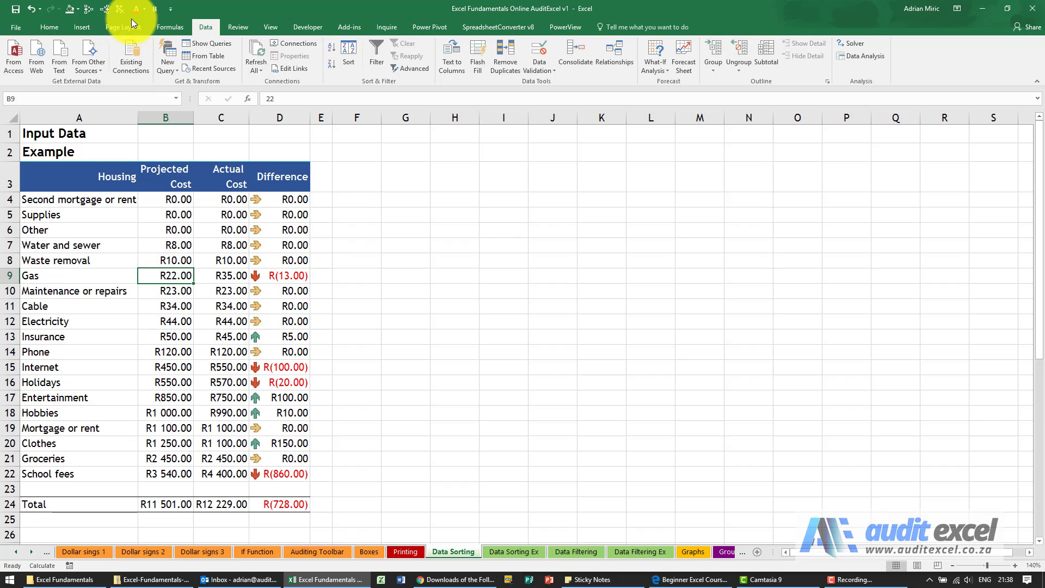
click(45, 25)
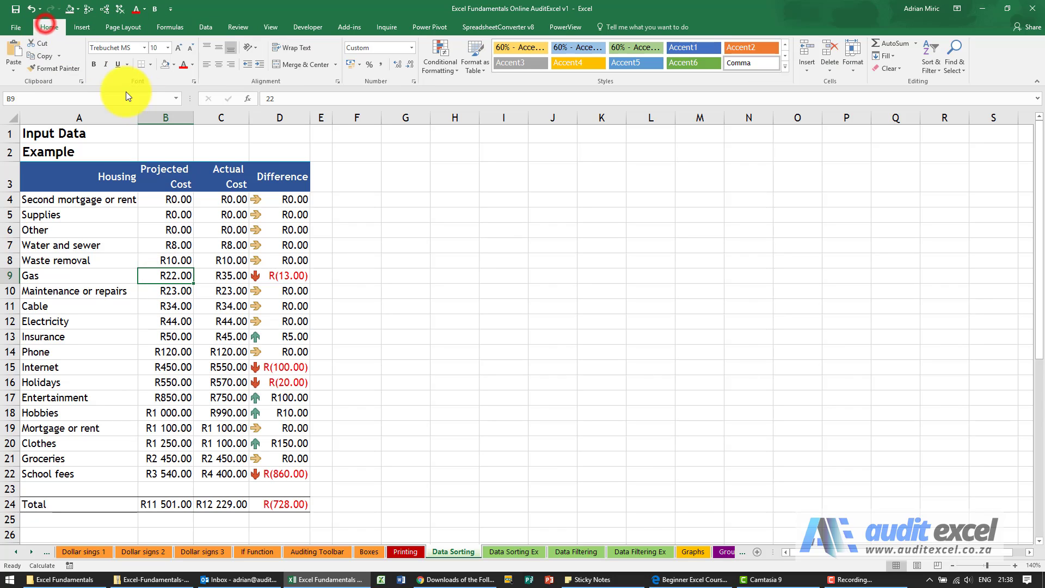
click(173, 65)
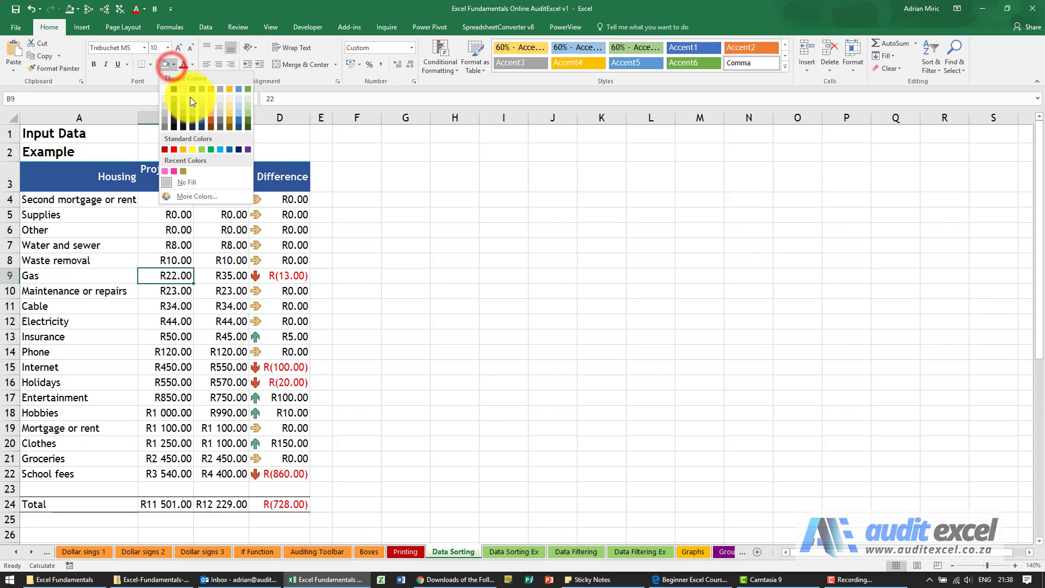
click(192, 149)
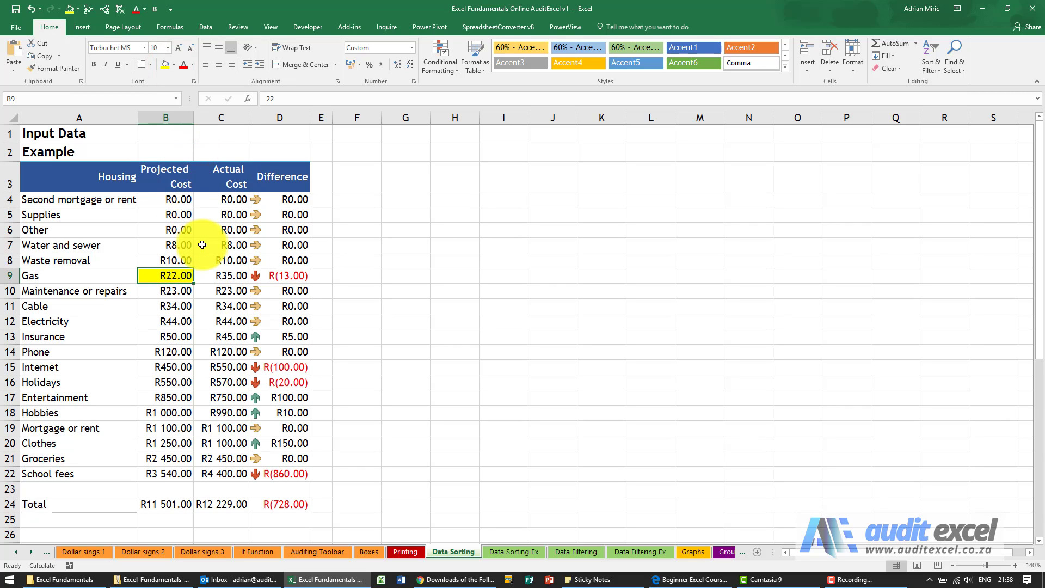
- Fill the Internet, Holidays and School fees Projected Cost cells yellow and reselect A3:D22
click(172, 363)
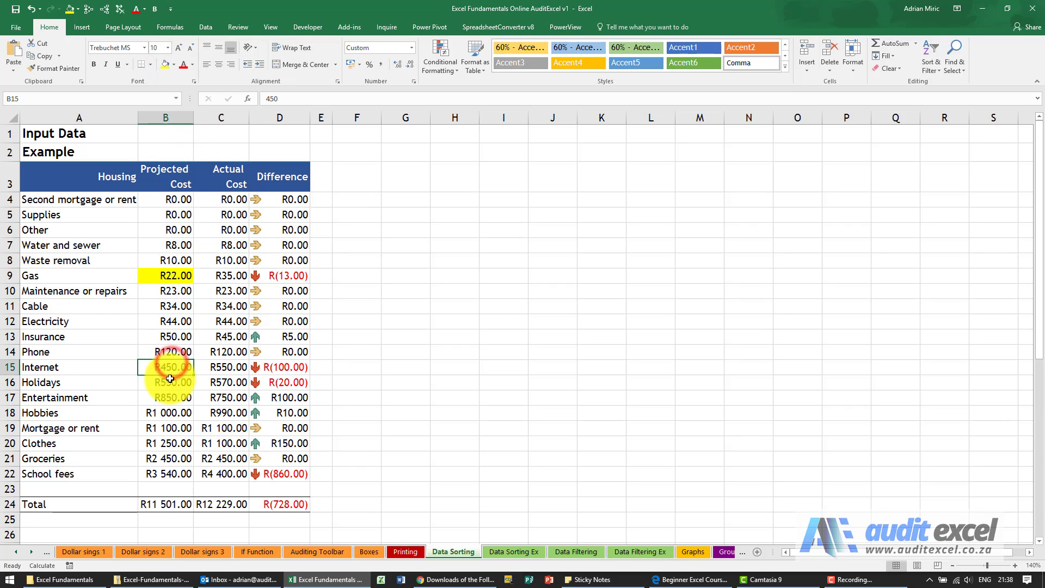
drag(171, 363, 164, 381)
ctrl+click(173, 472)
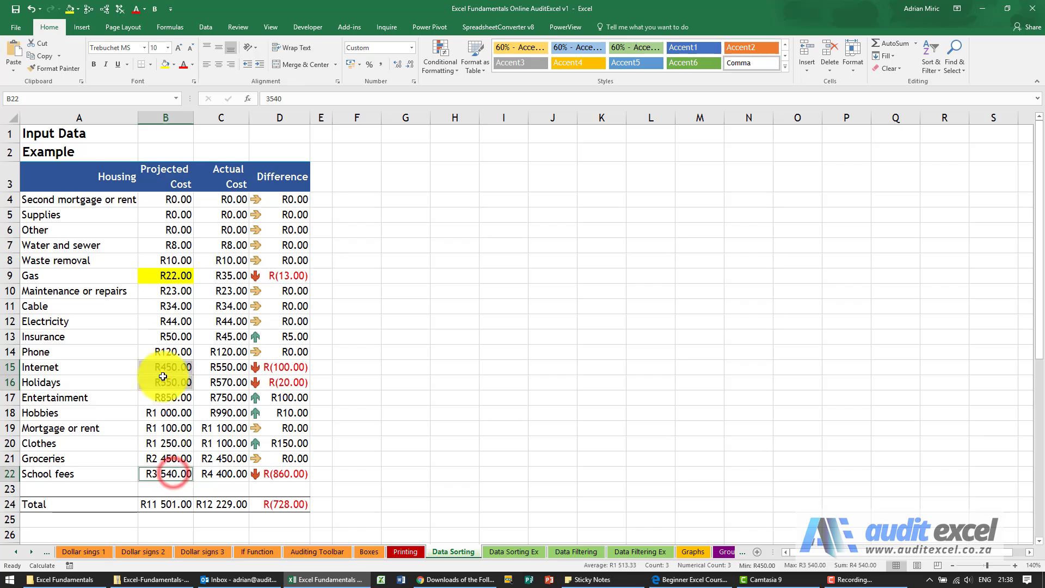
click(167, 65)
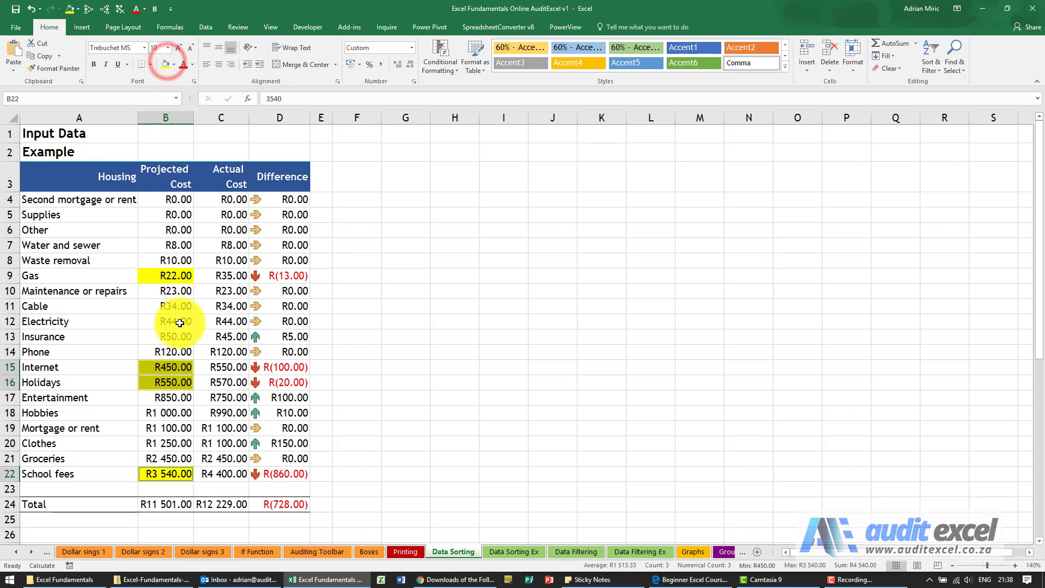
click(164, 276)
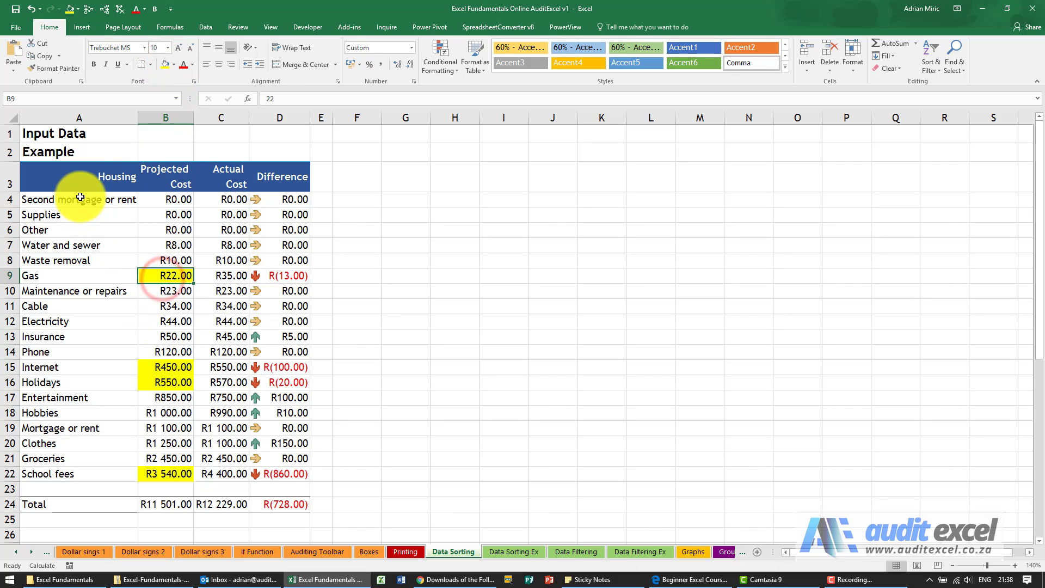
drag(77, 181, 279, 470)
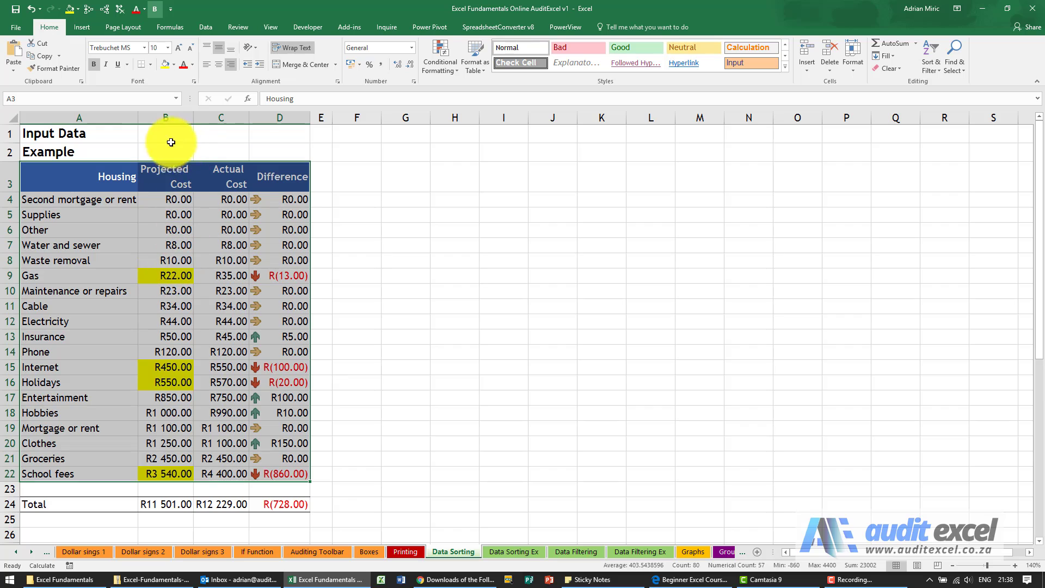
- Reopen the Sort dialog and delete the Actual Cost sort level
click(204, 27)
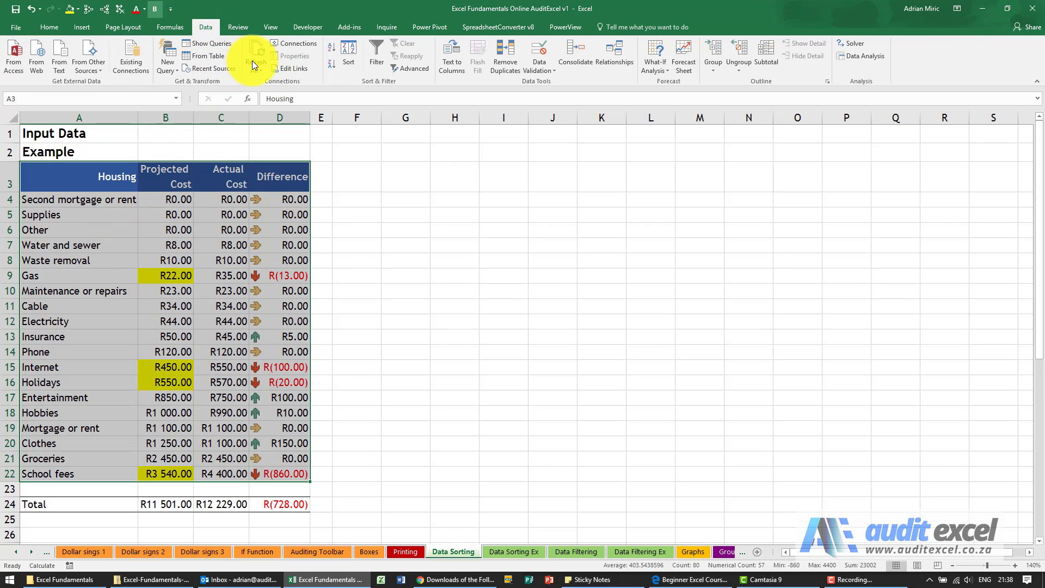
click(338, 52)
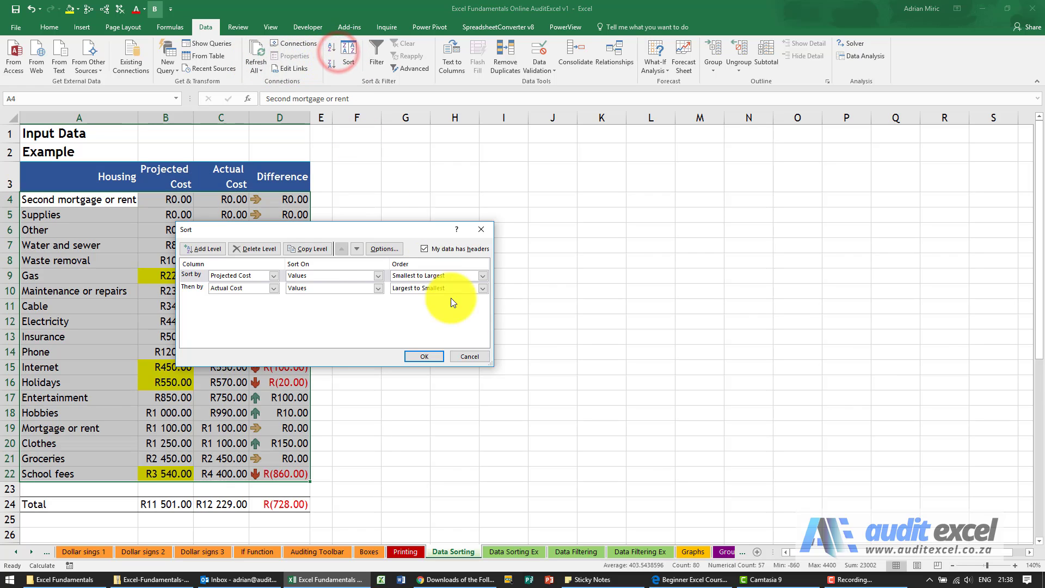
click(475, 352)
click(347, 47)
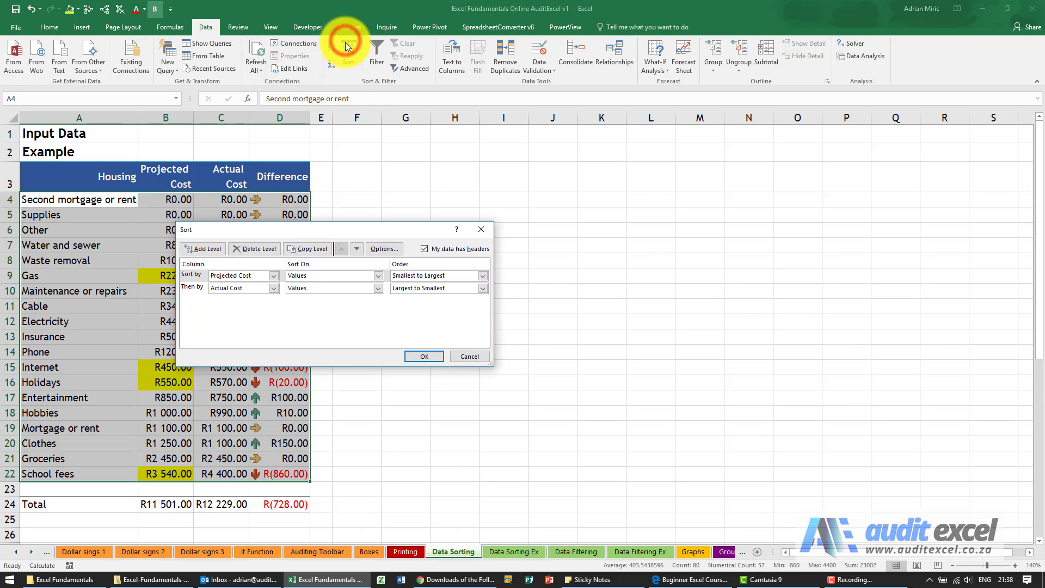
click(188, 285)
click(243, 249)
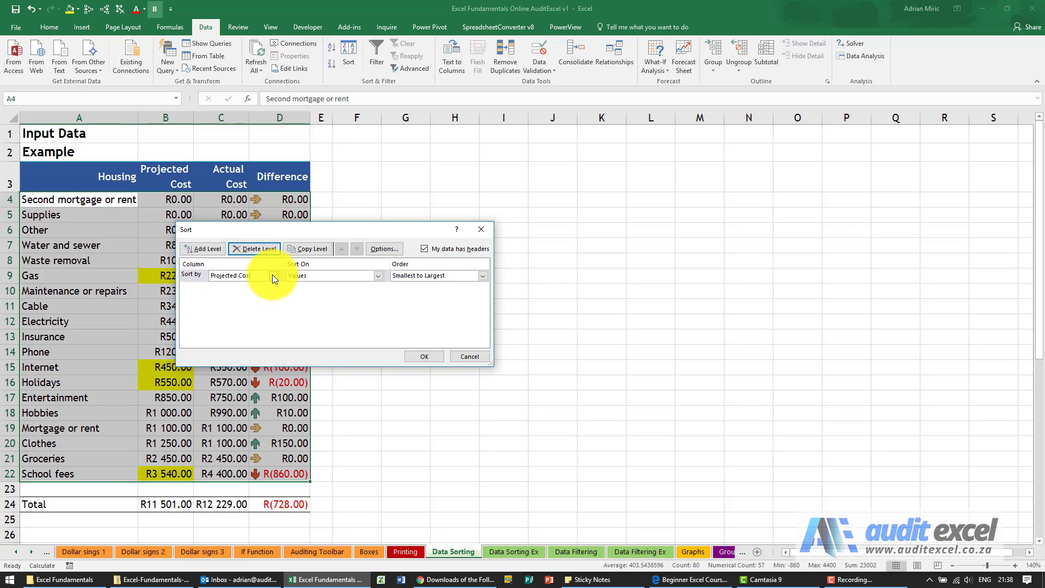
- Sort by Projected Cost on cell colour with yellow on top
click(273, 275)
click(264, 293)
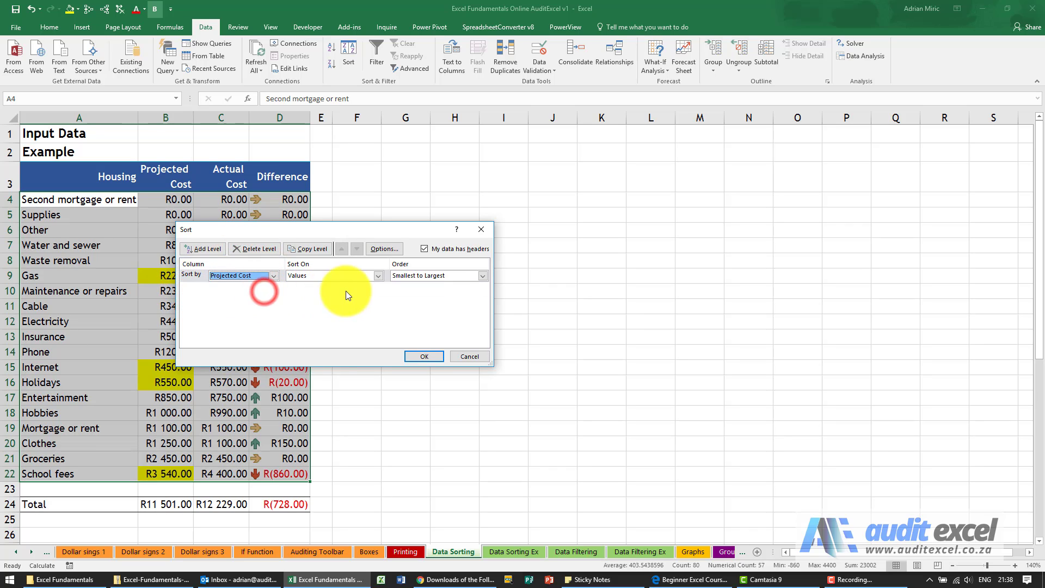
click(377, 277)
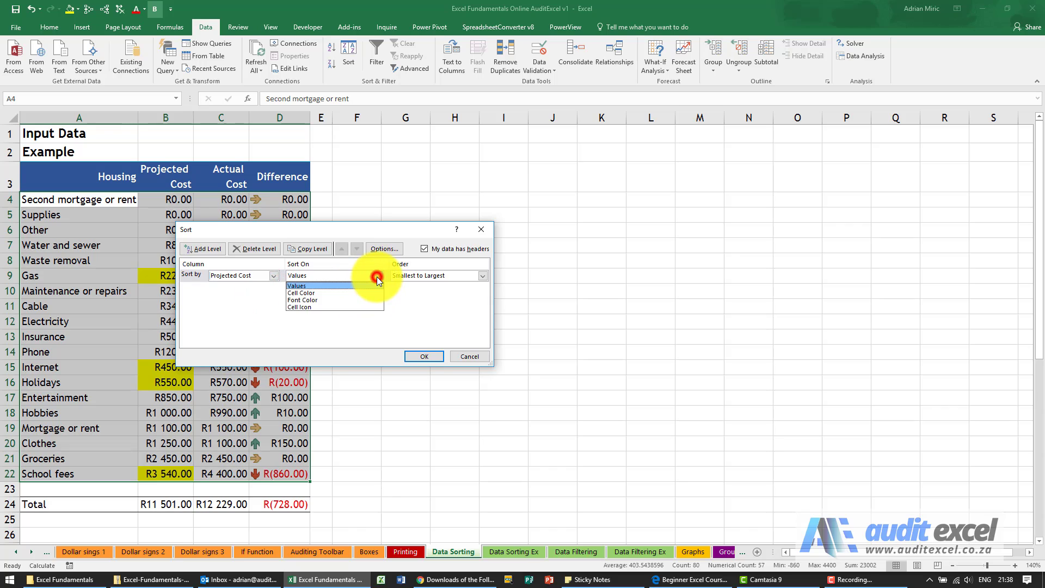
click(335, 293)
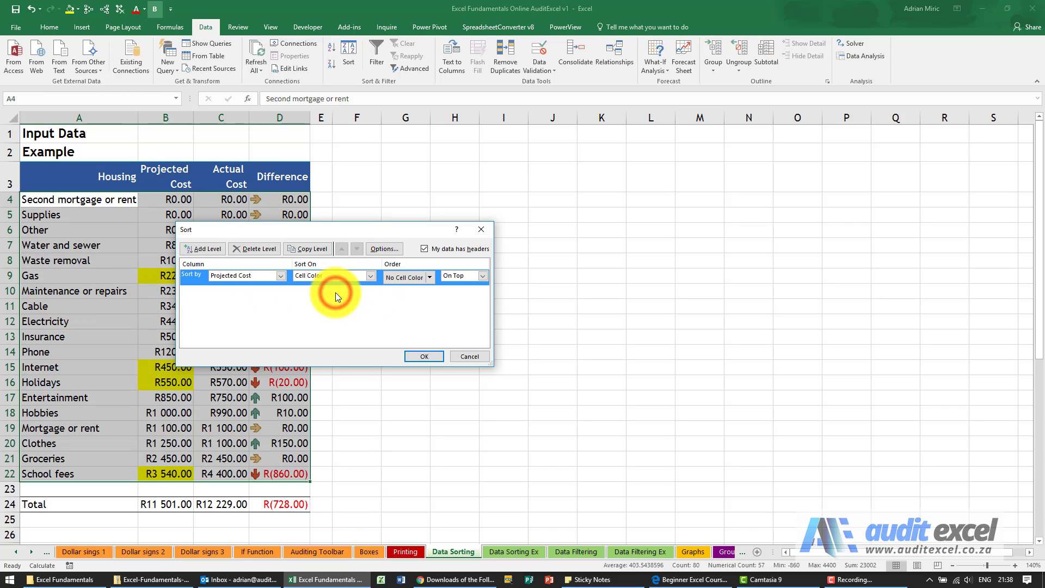
click(429, 279)
click(393, 306)
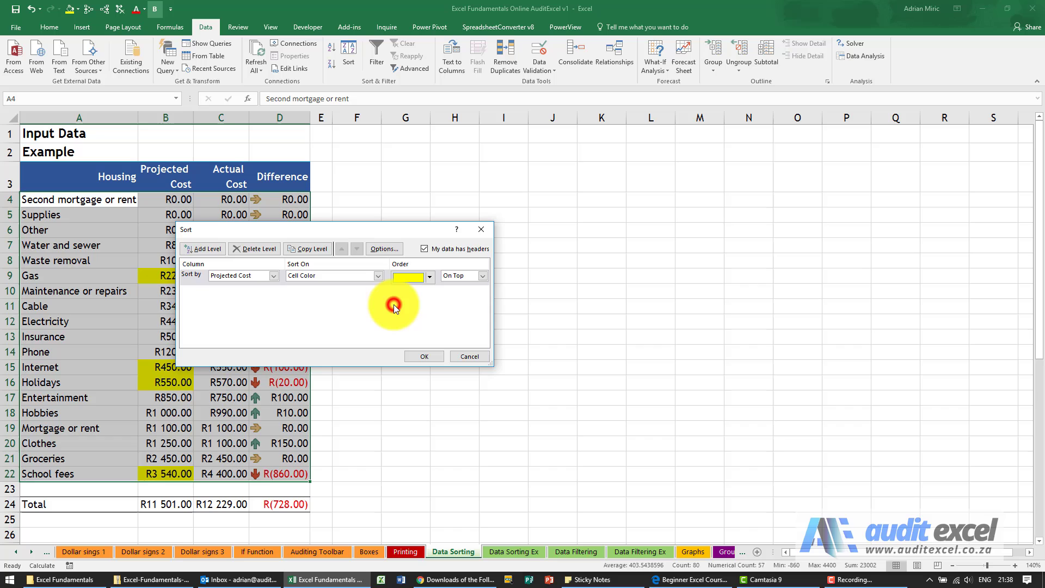
click(424, 357)
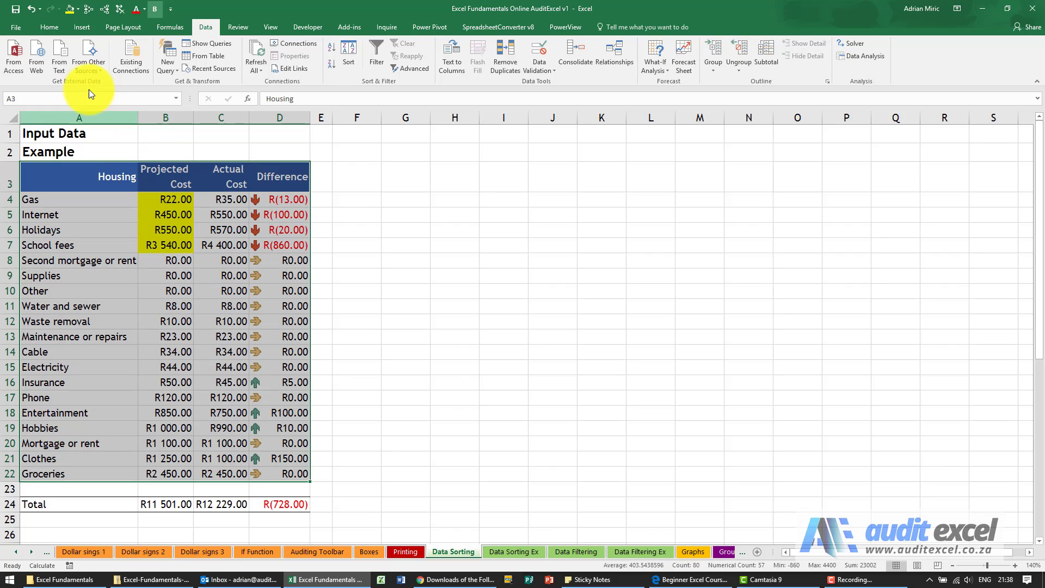
- Undo the yellow cell-colour sort
click(30, 10)
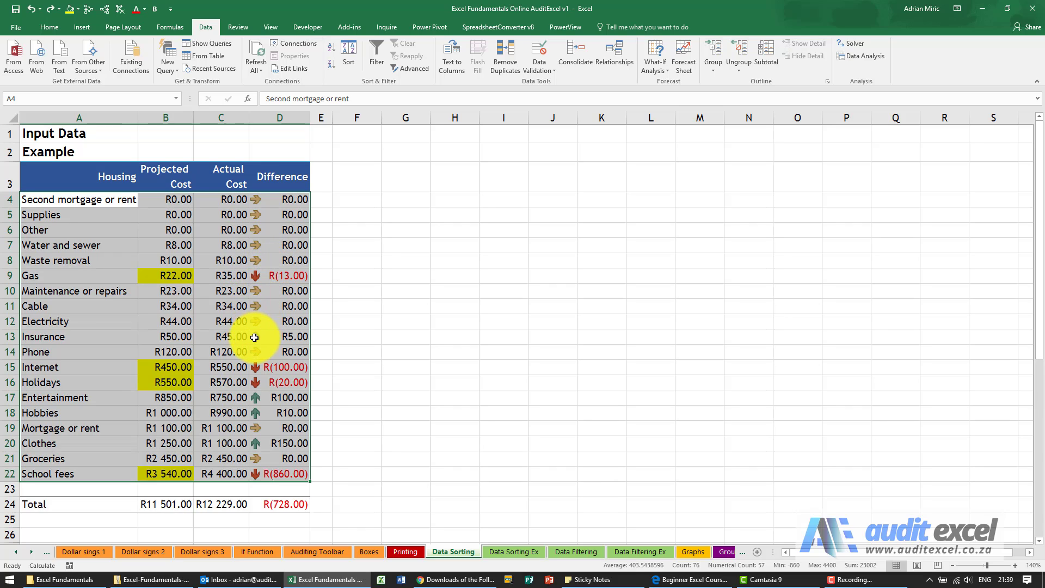
- Select A3:D22 and set the sort to the Difference column on cell icon, red arrow on top
click(110, 176)
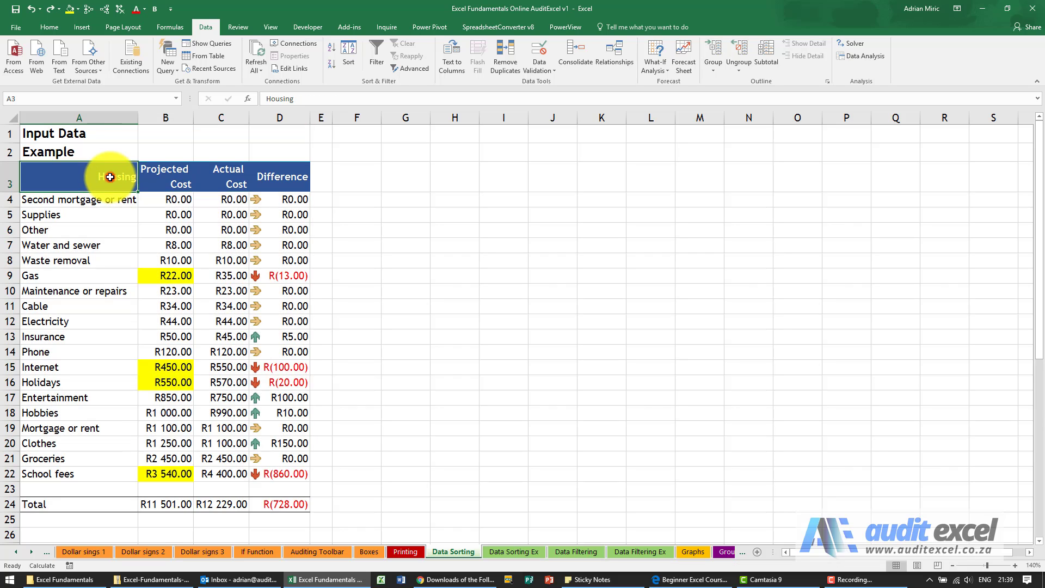
drag(110, 177, 280, 471)
click(349, 57)
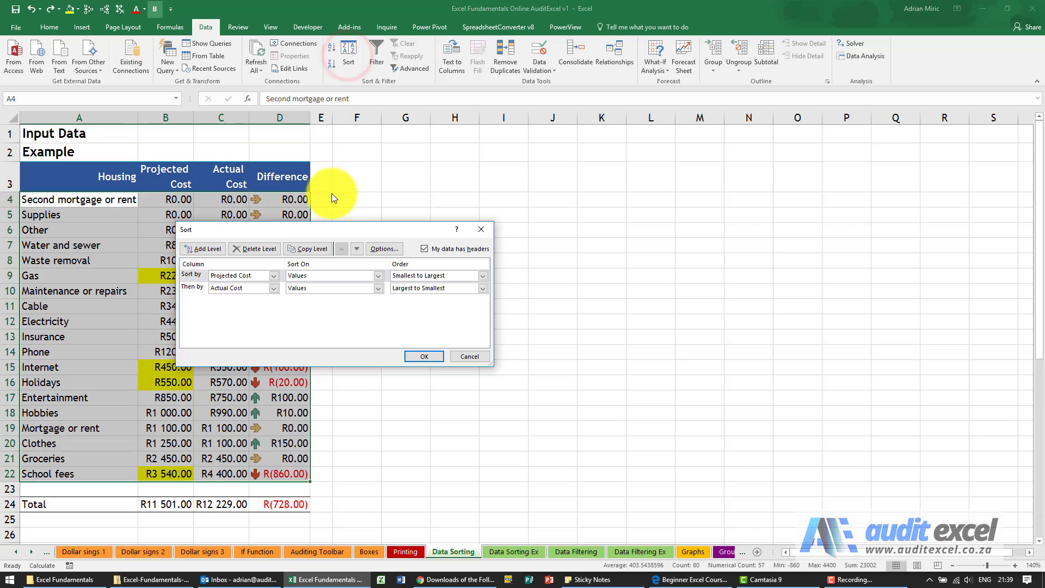
click(200, 289)
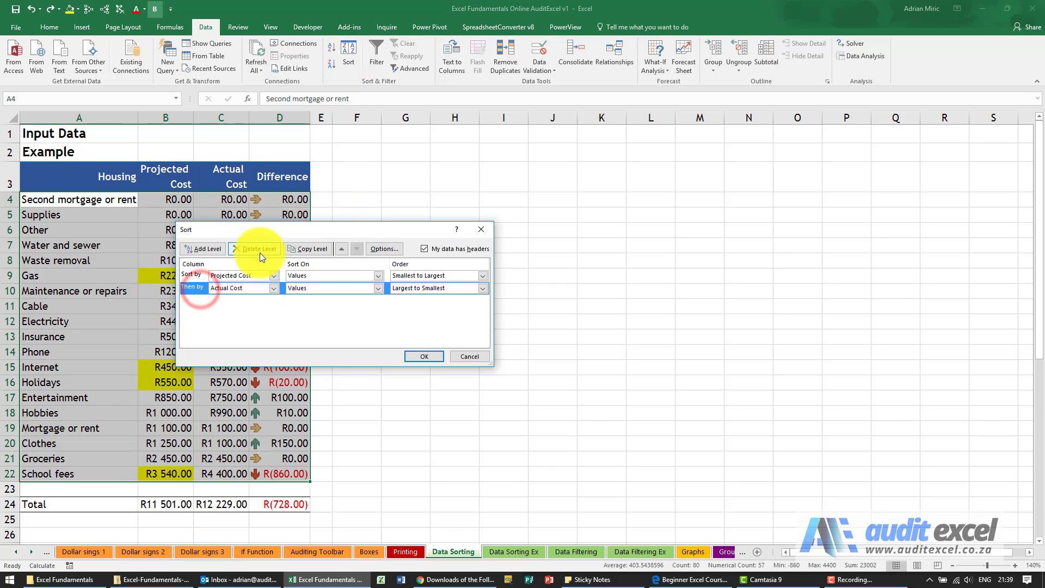
click(260, 250)
click(274, 275)
click(250, 308)
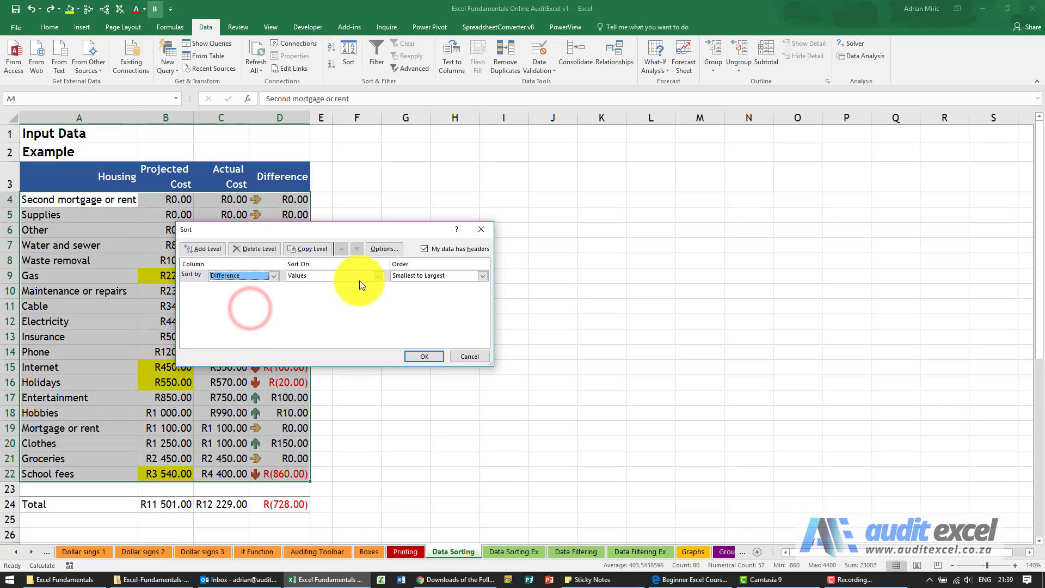
click(378, 276)
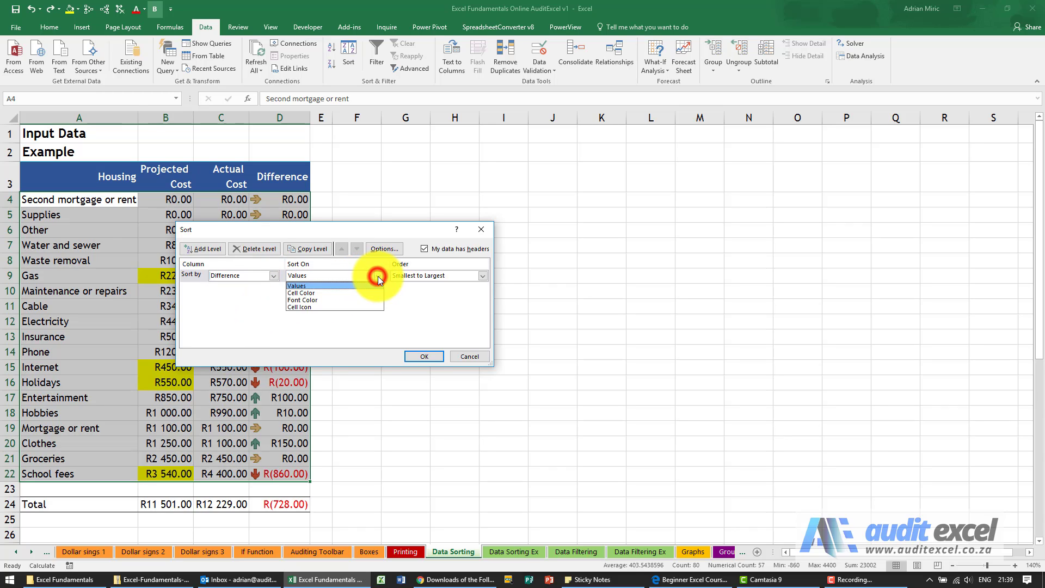
click(341, 306)
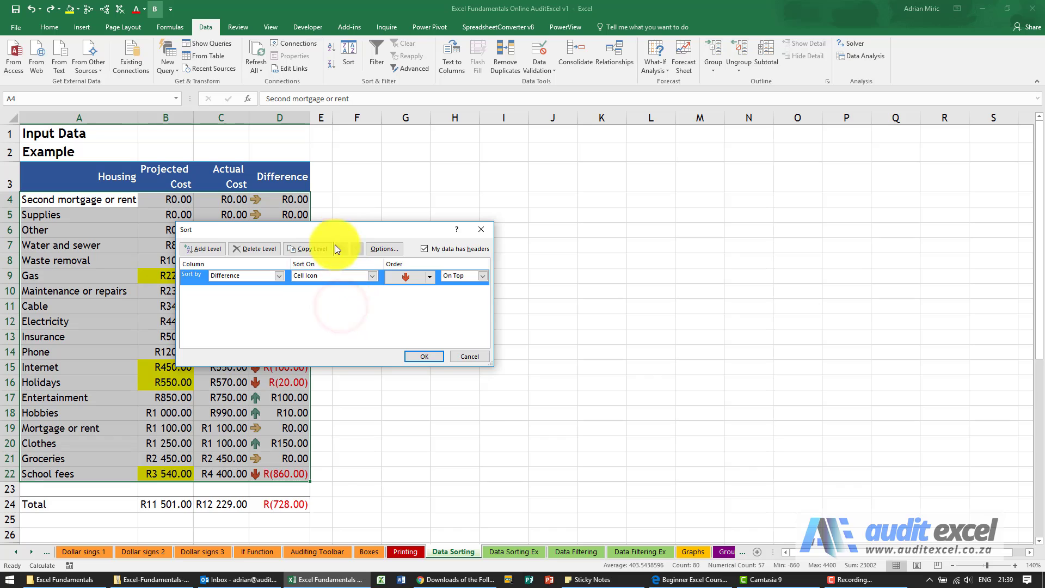
drag(326, 225, 464, 206)
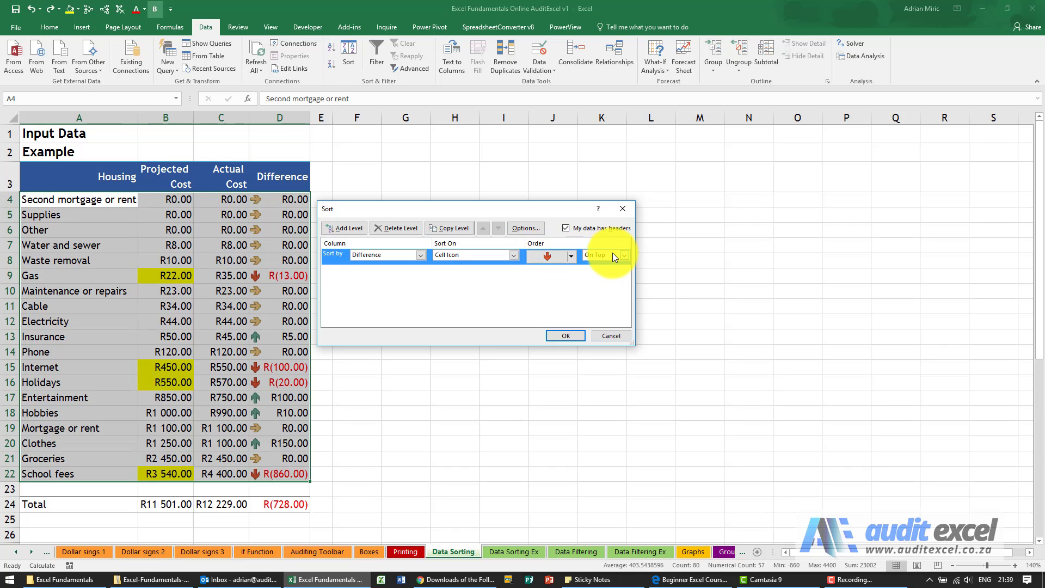
- Add a second Difference cell-icon level with the orange sideways arrow on top
click(348, 230)
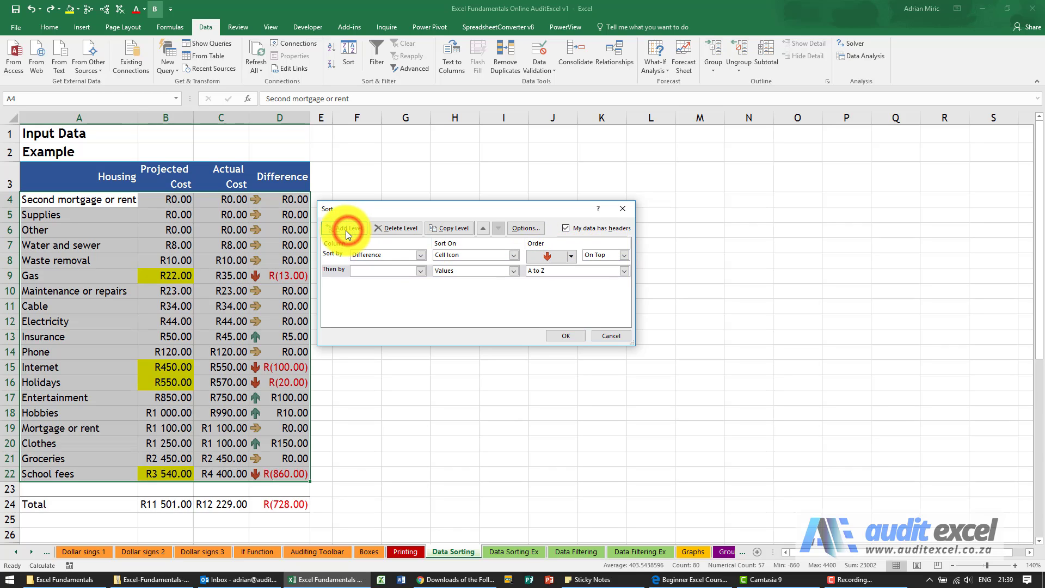
click(420, 271)
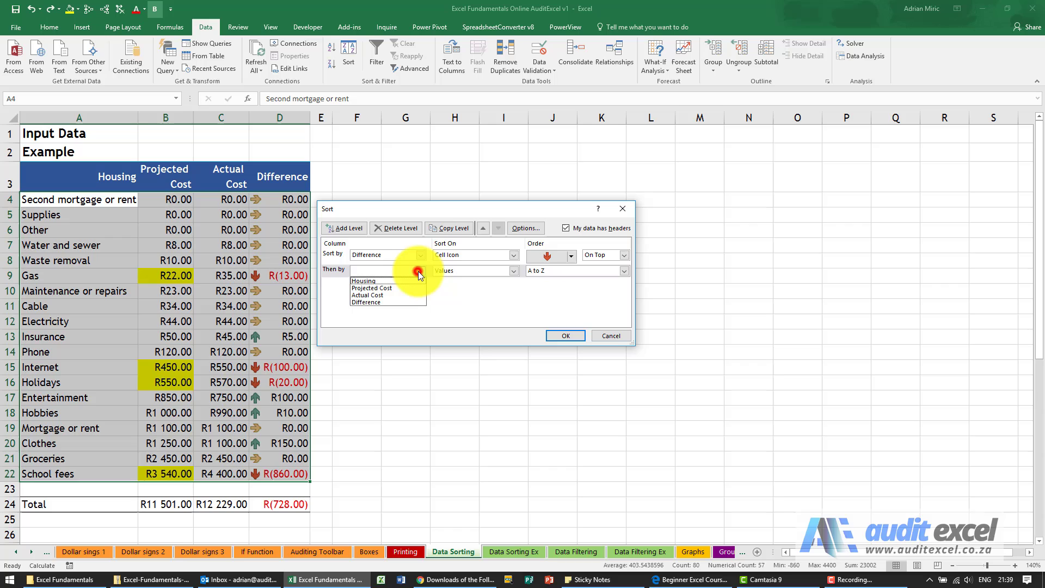
click(399, 301)
click(512, 271)
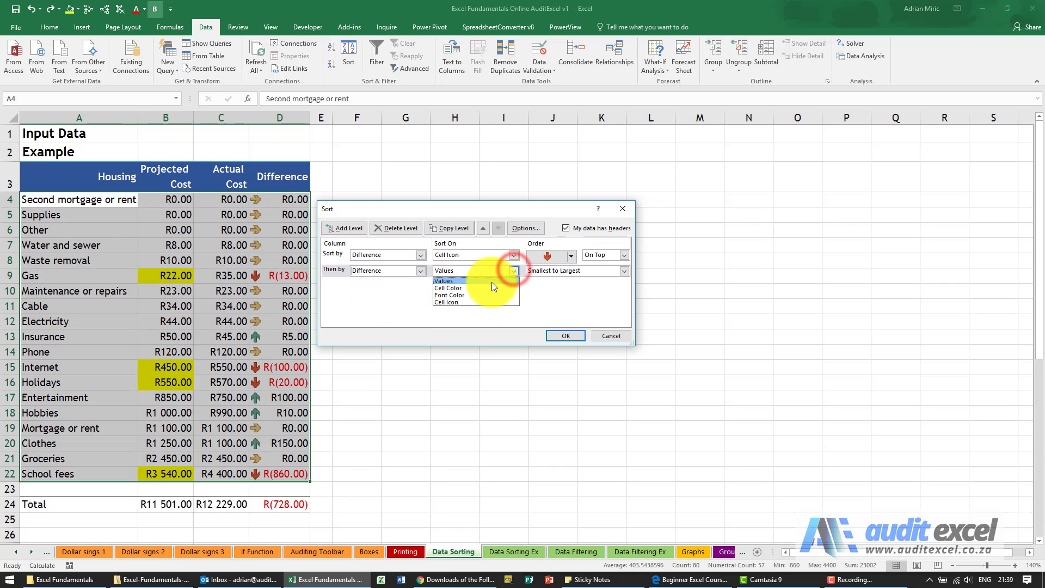
click(480, 303)
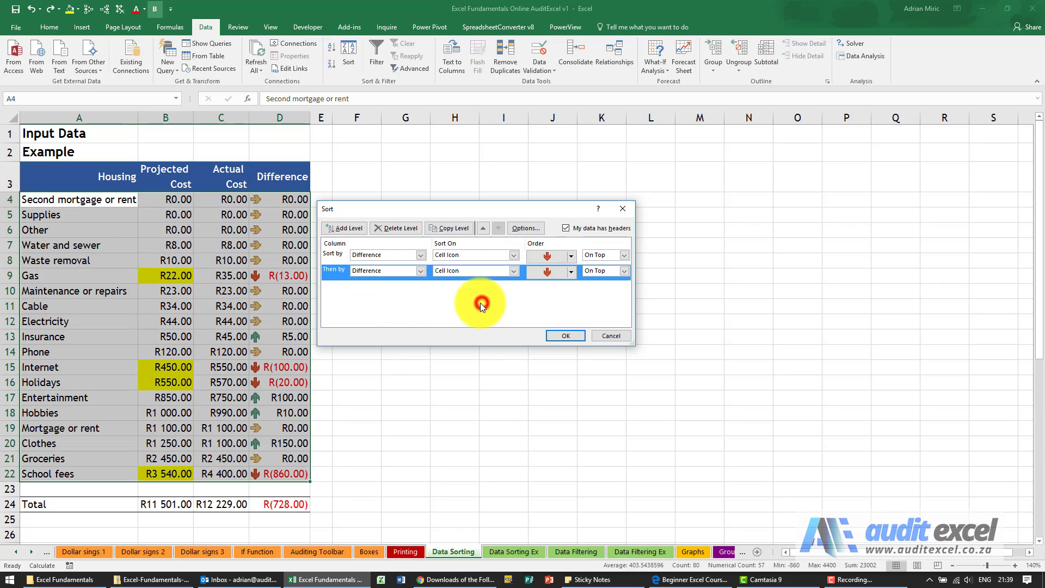
click(571, 271)
click(549, 289)
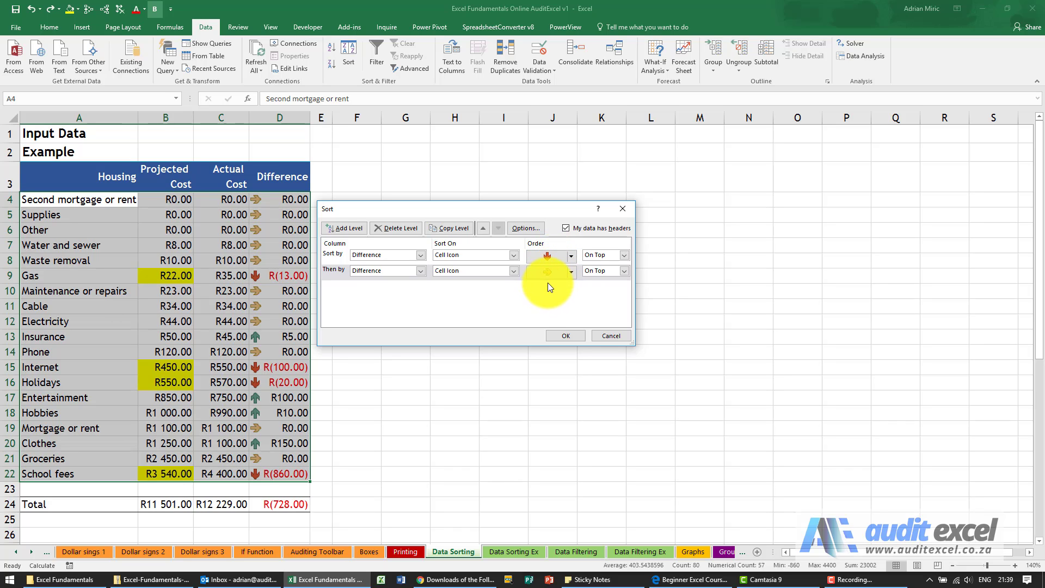
- Confirm the sort so red down-arrow rows come first, then orange sideways-arrow rows
click(564, 335)
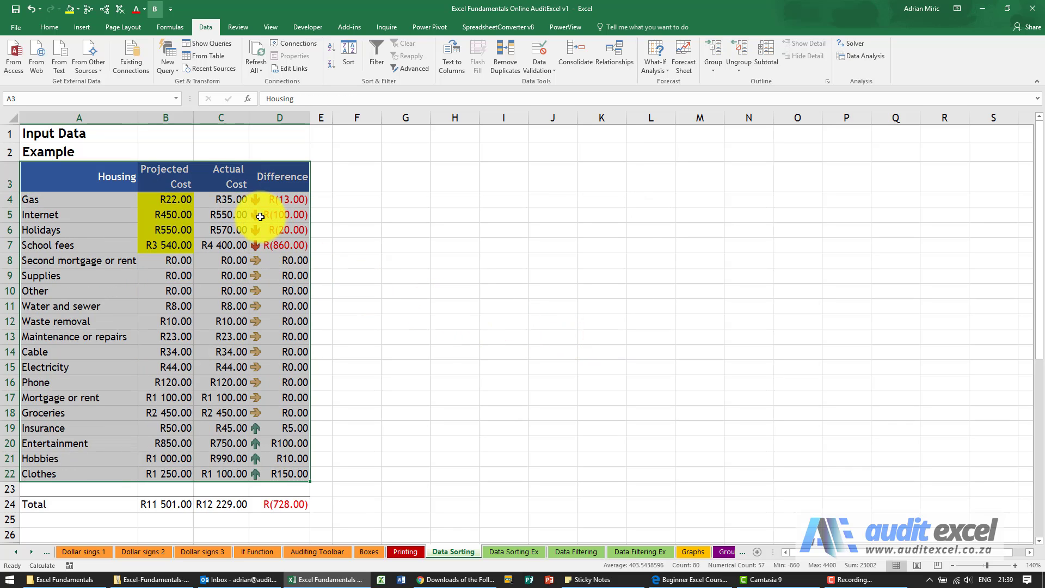